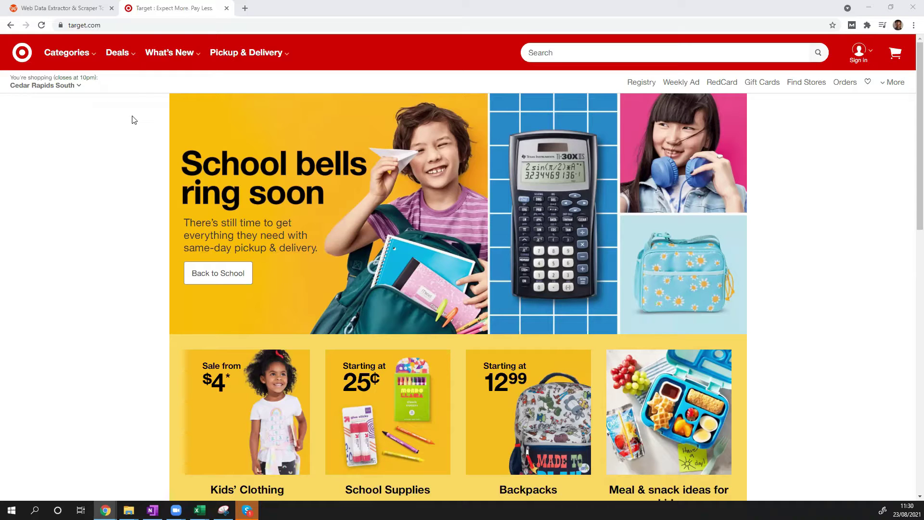
# Switch from Target.com to the WebAutomation.io home page in the other tab
pyautogui.click(74, 14)
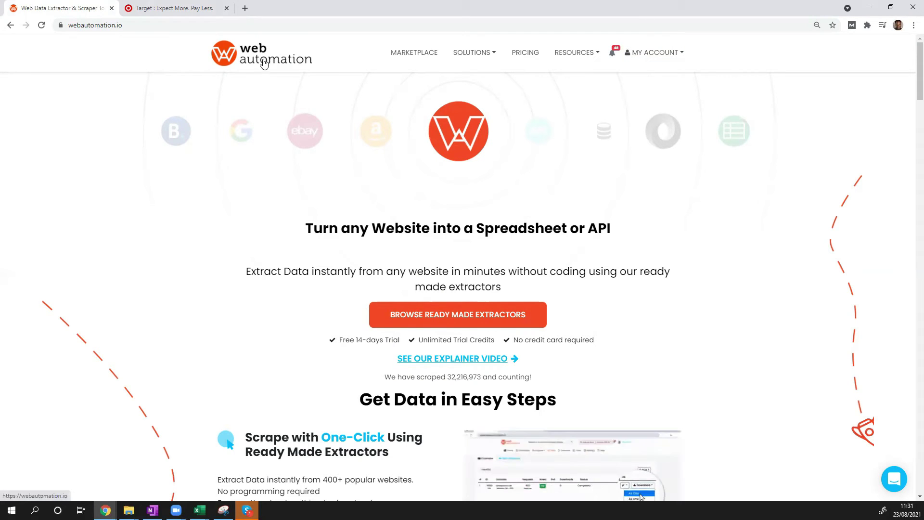
# Search the extractor marketplace for 'target'
pyautogui.click(422, 54)
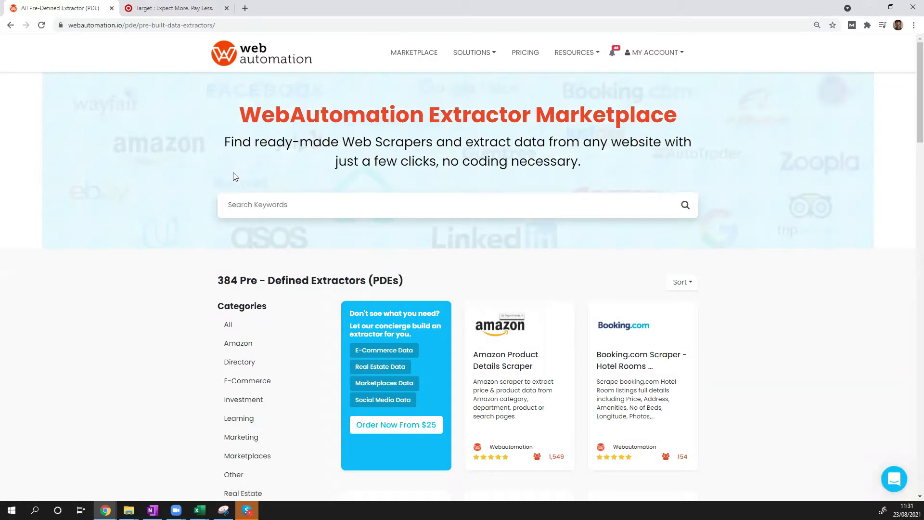
pyautogui.click(255, 206)
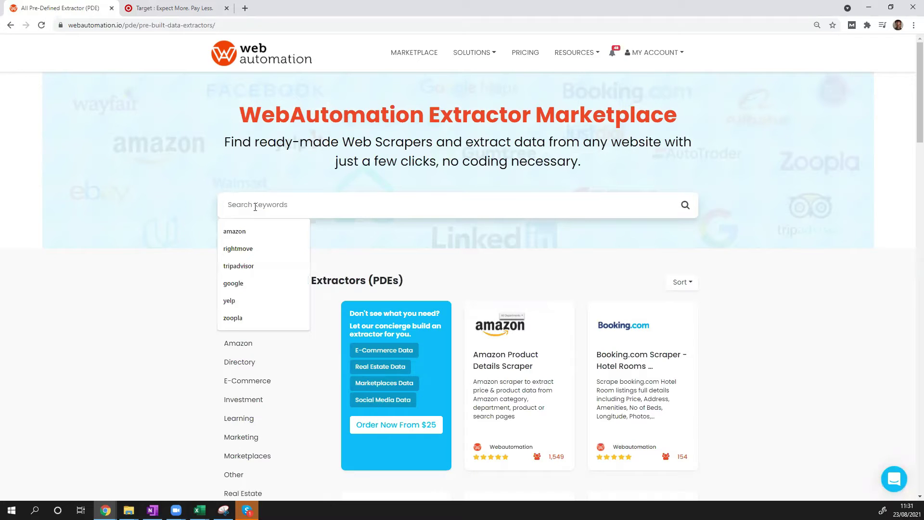
pyautogui.write('targe')
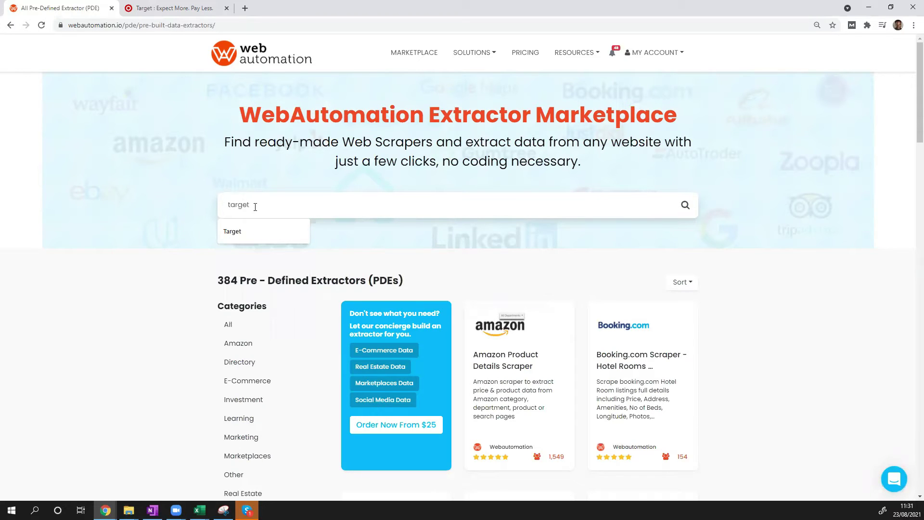
pyautogui.write('t')
pyautogui.press('Return')
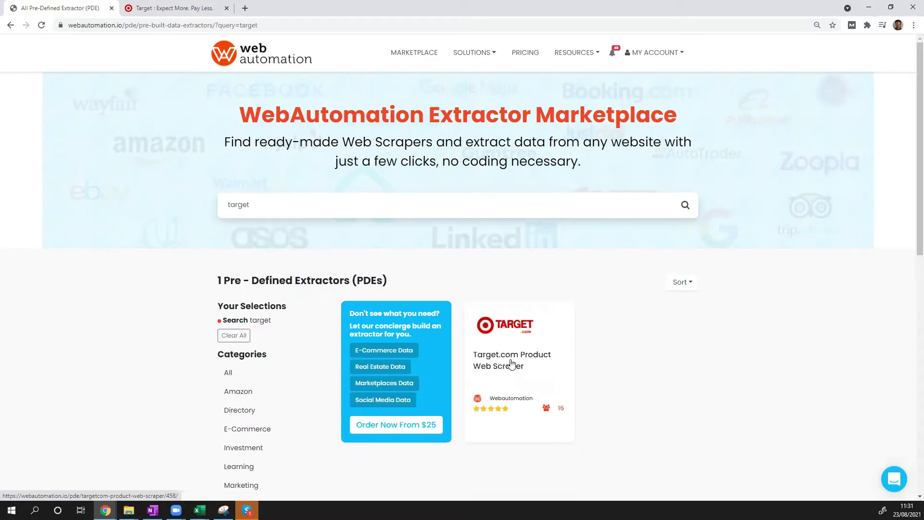
# Open the Target.com Product Web Scraper and review its sample output fields
pyautogui.click(512, 365)
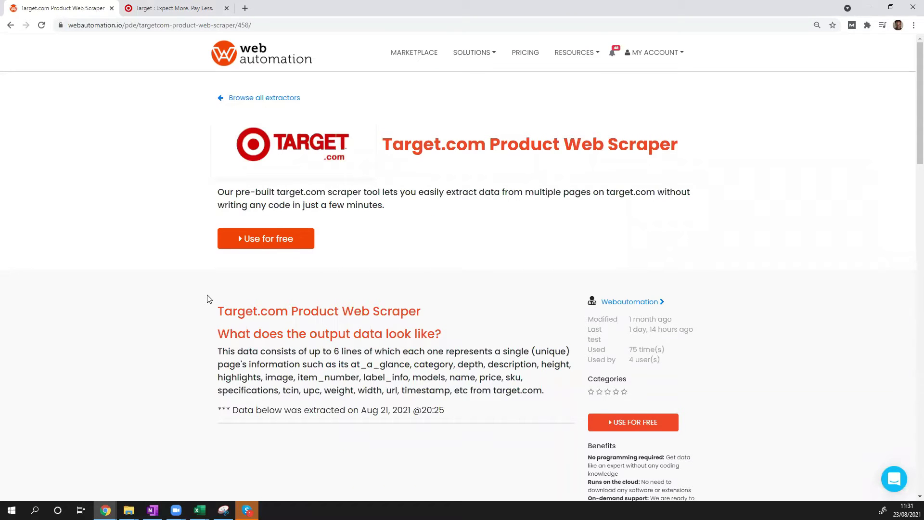
pyautogui.scroll(-1, 207, 299)
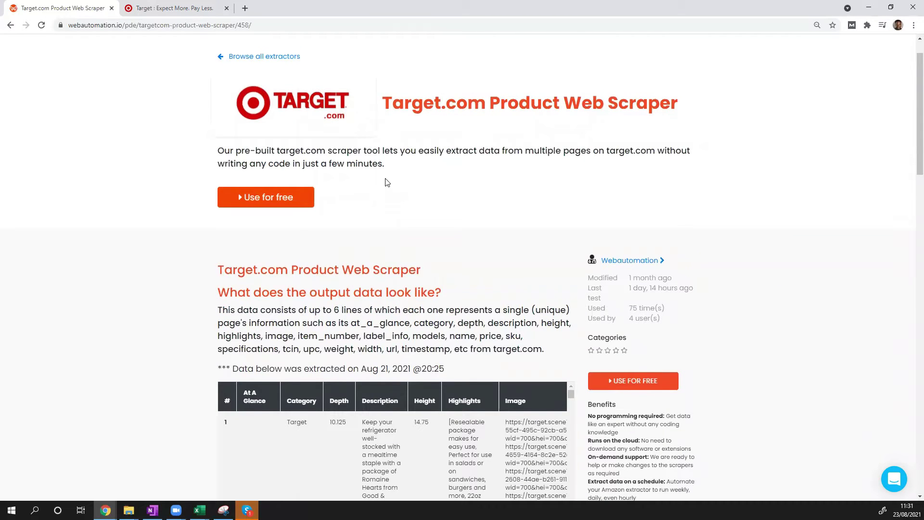
pyautogui.scroll(-3, 387, 182)
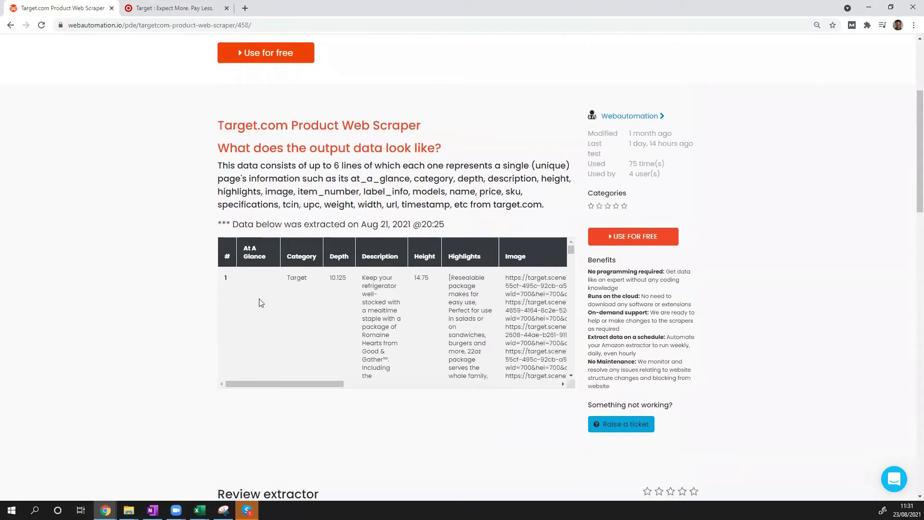
pyautogui.moveTo(314, 385); pyautogui.dragTo(196, 371)
pyautogui.scroll(3, 197, 371)
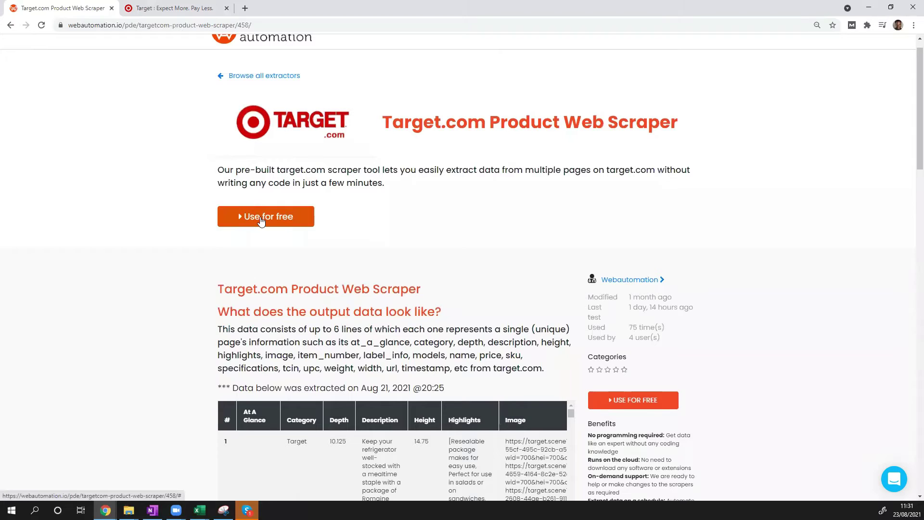
# Activate a new free copy of the Target.com scraper, then return to the Target tab
pyautogui.click(260, 217)
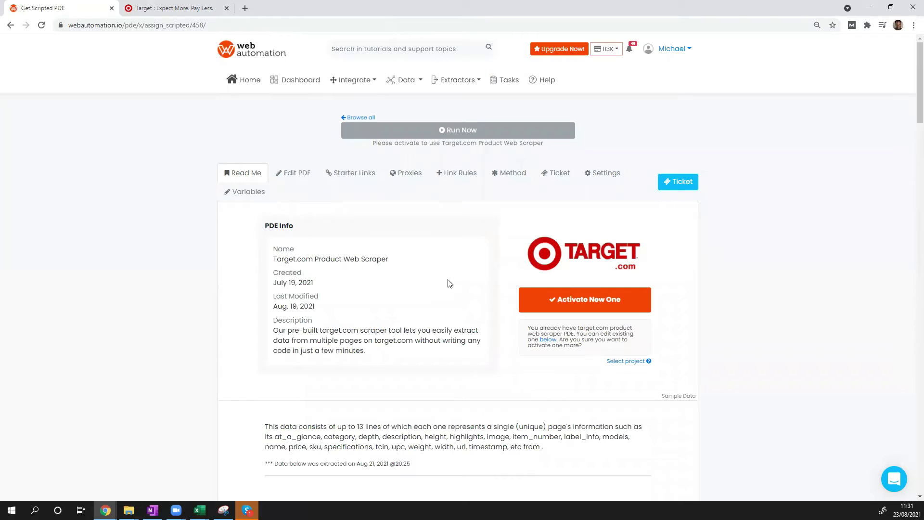
pyautogui.click(565, 305)
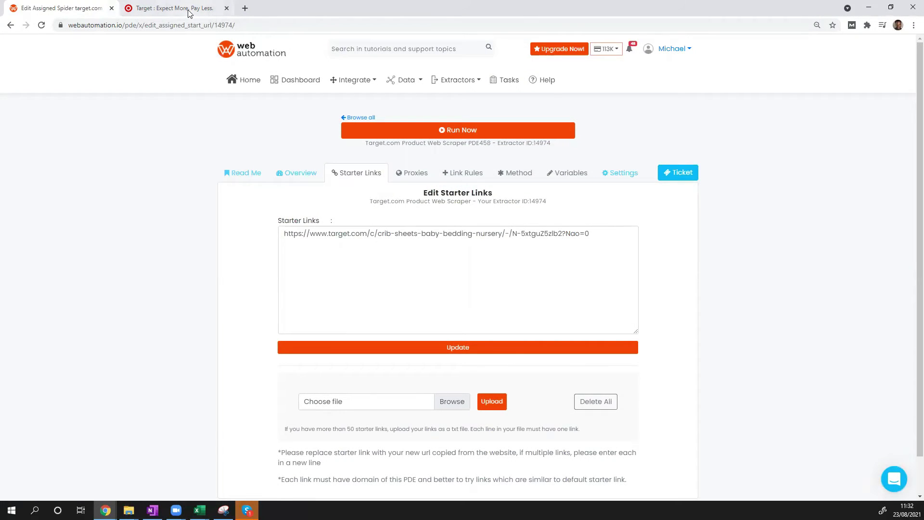
pyautogui.click(189, 11)
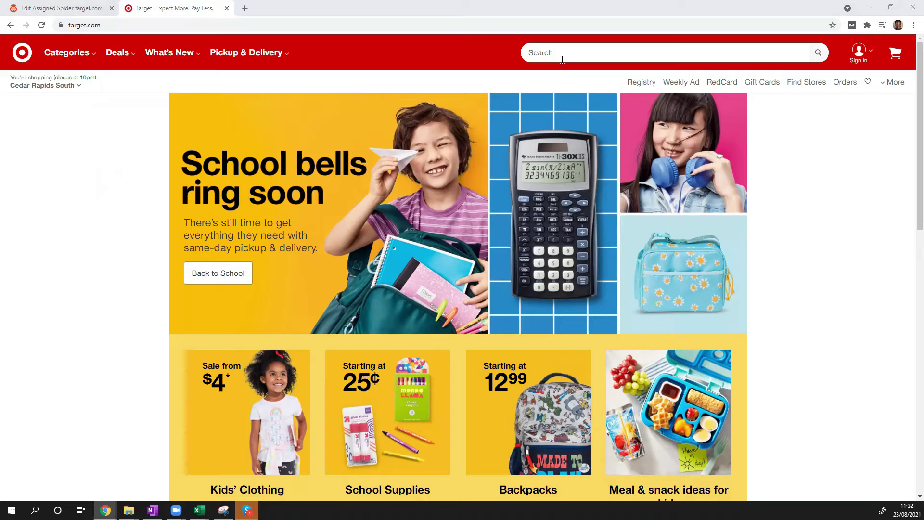
# Rerun the 'bassinet crib sheets' search, filtering to $25–$50 and sold by Bacati
pyautogui.click(547, 51)
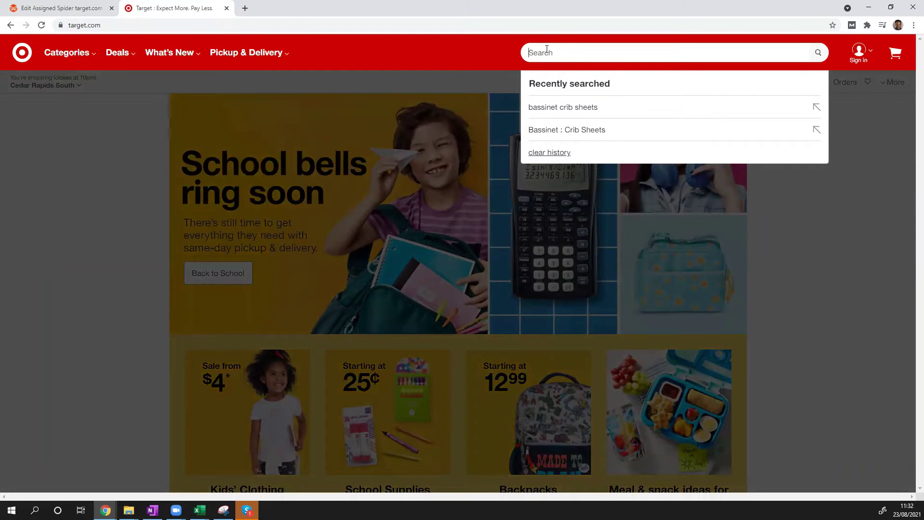
pyautogui.click(569, 111)
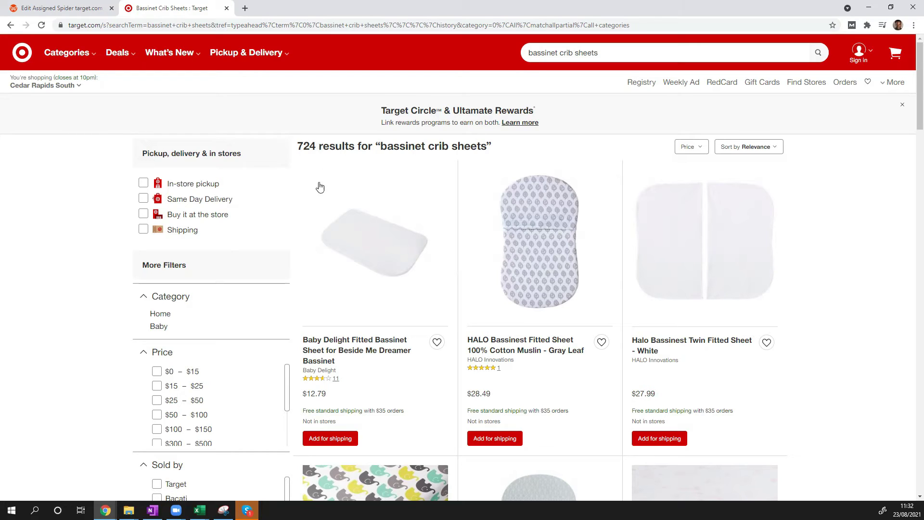
pyautogui.click(157, 387)
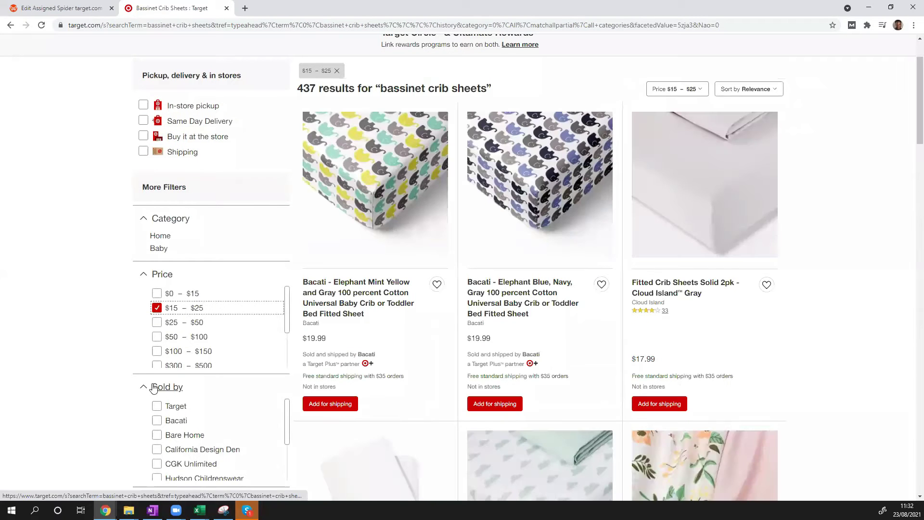
pyautogui.click(157, 323)
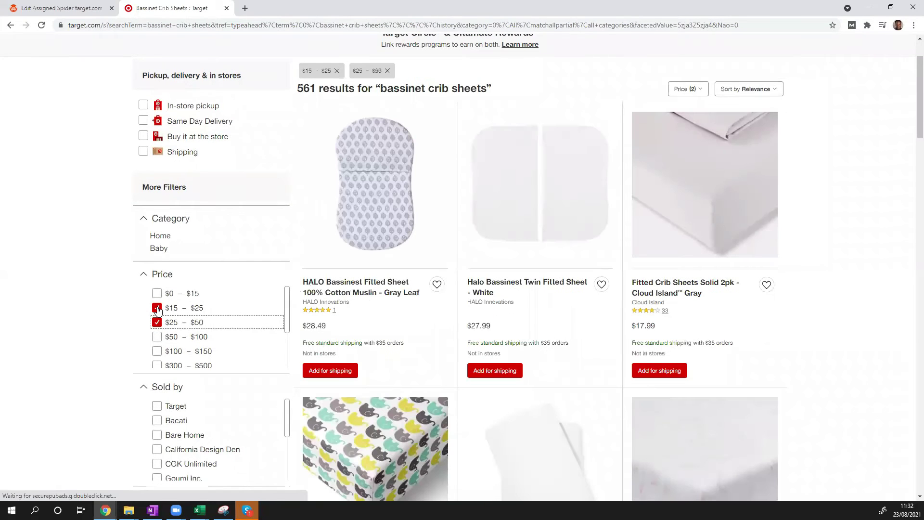
pyautogui.click(156, 308)
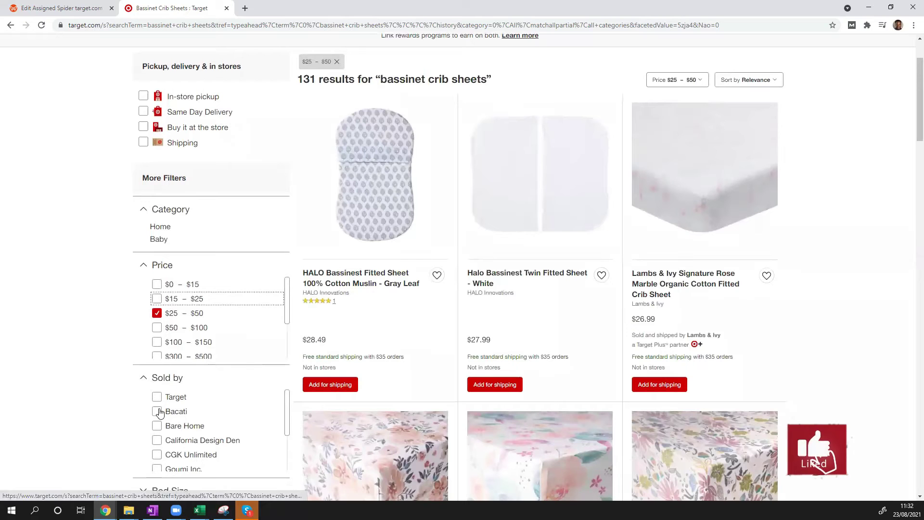
pyautogui.click(156, 410)
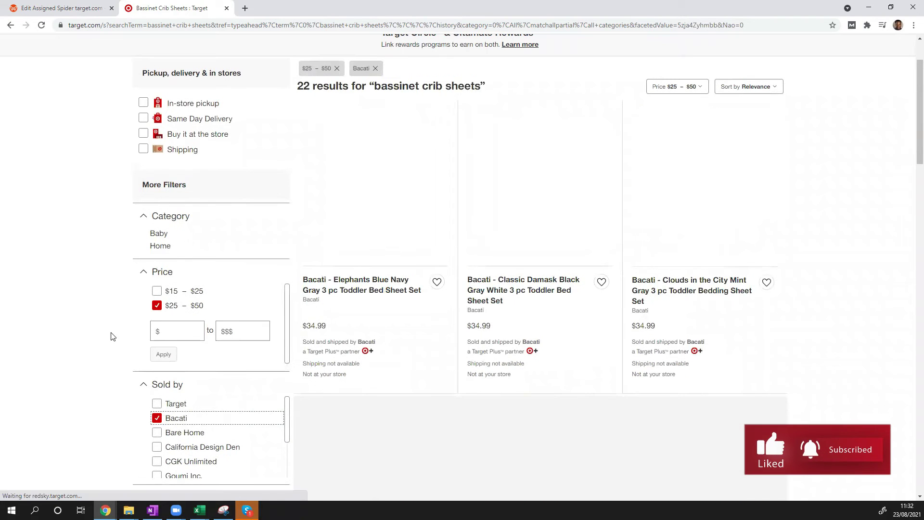
pyautogui.scroll(1, 312, 95)
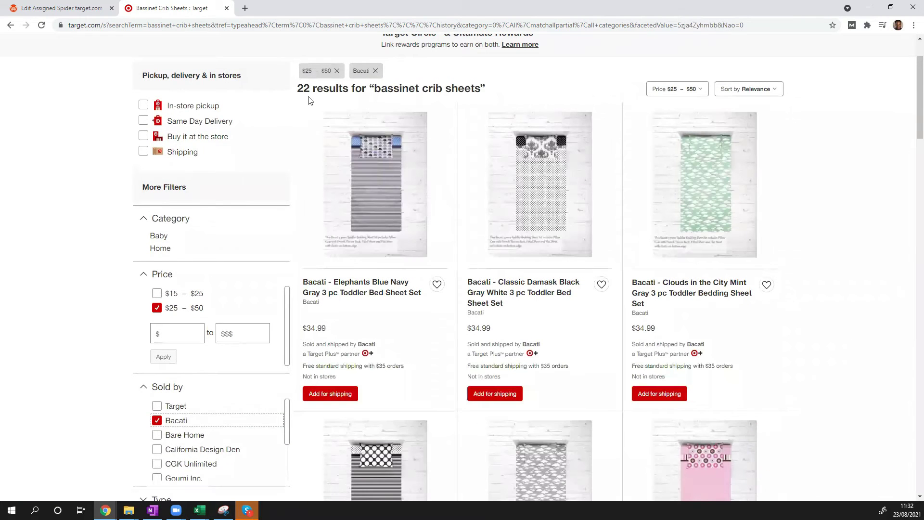
pyautogui.scroll(1, 310, 100)
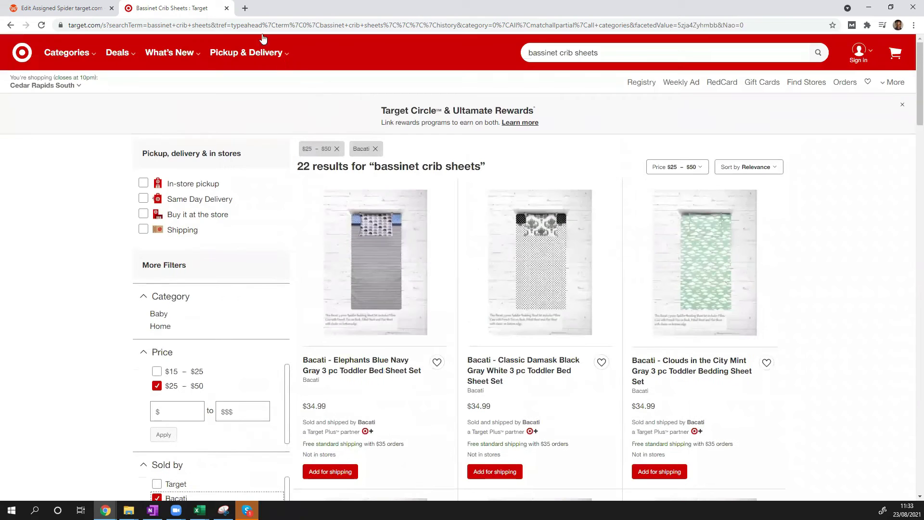
# Copy the filtered Target results page address
pyautogui.click(222, 25)
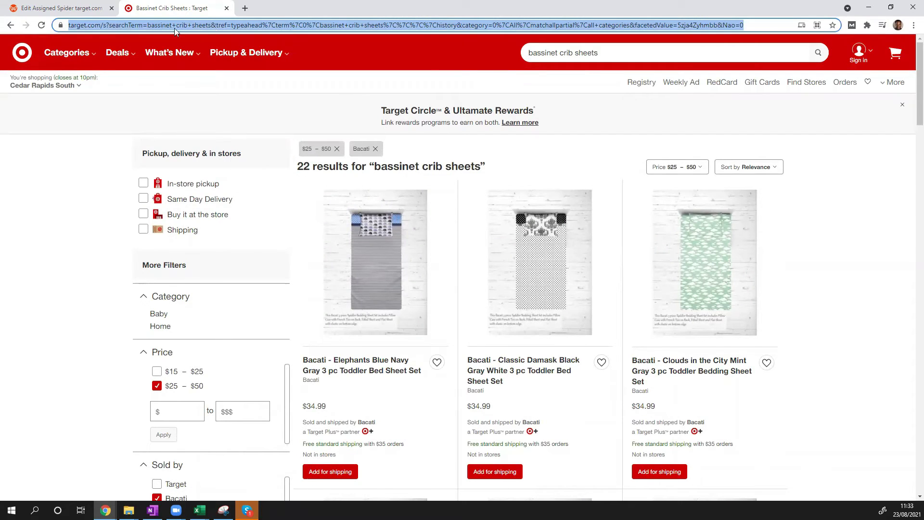
pyautogui.rightClick(258, 30)
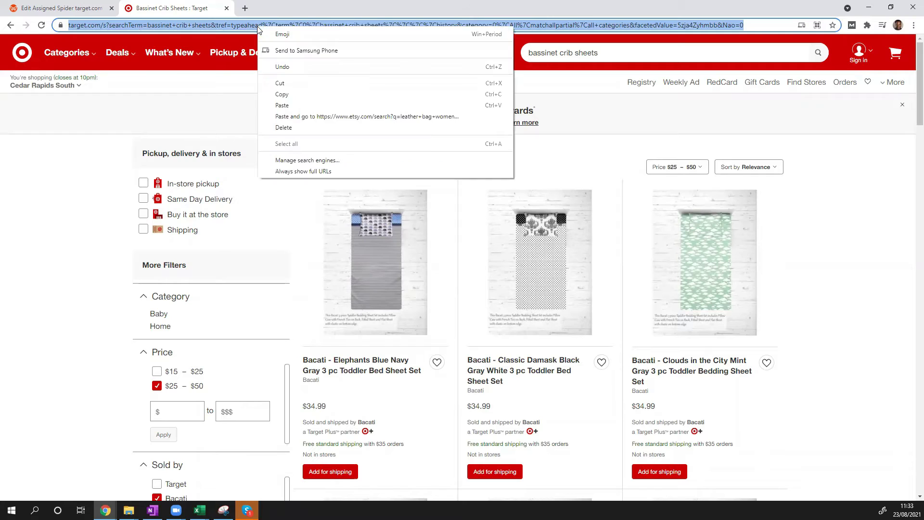
pyautogui.click(282, 94)
# Replace the scraper's starter link with the copied URL and save it
pyautogui.click(80, 11)
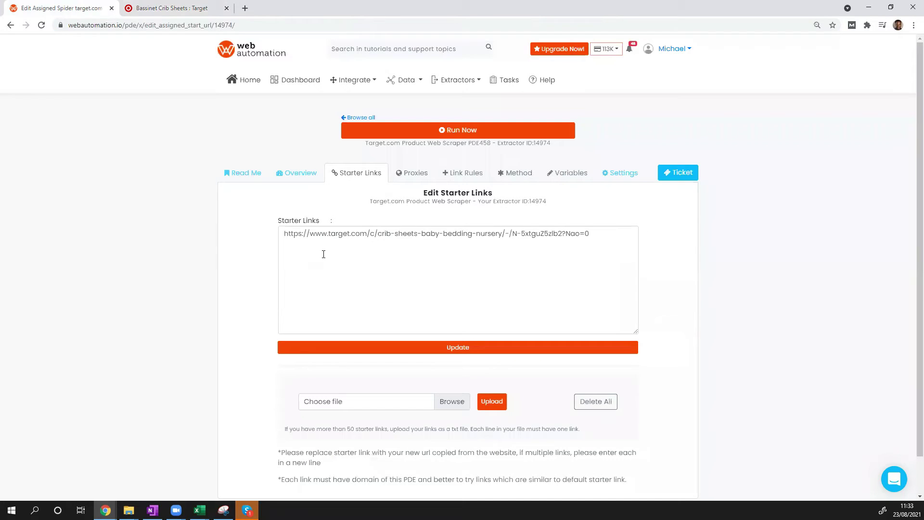
pyautogui.tripleClick(339, 233)
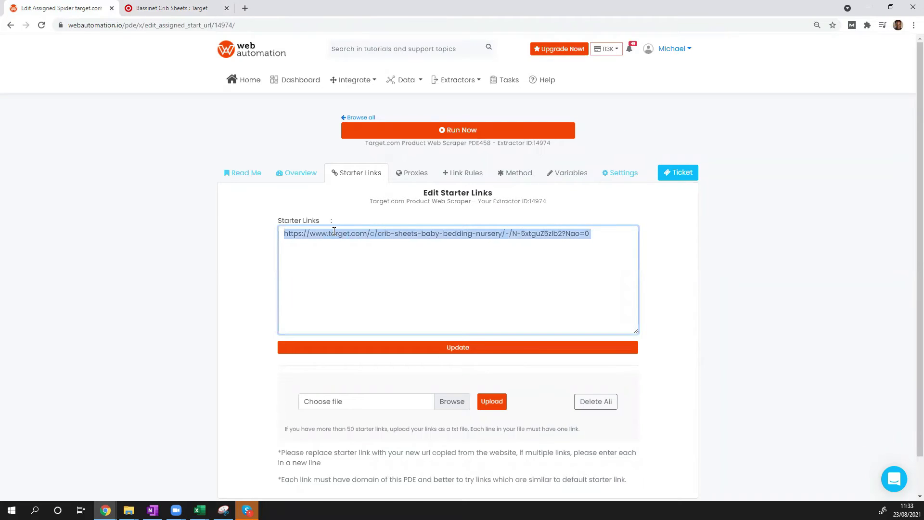
pyautogui.hotkey('ctrl', 'v')
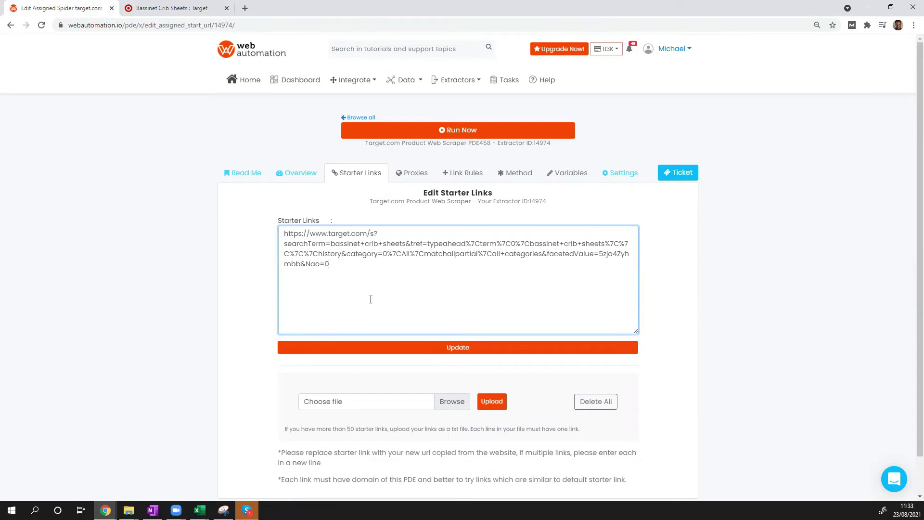
pyautogui.click(353, 347)
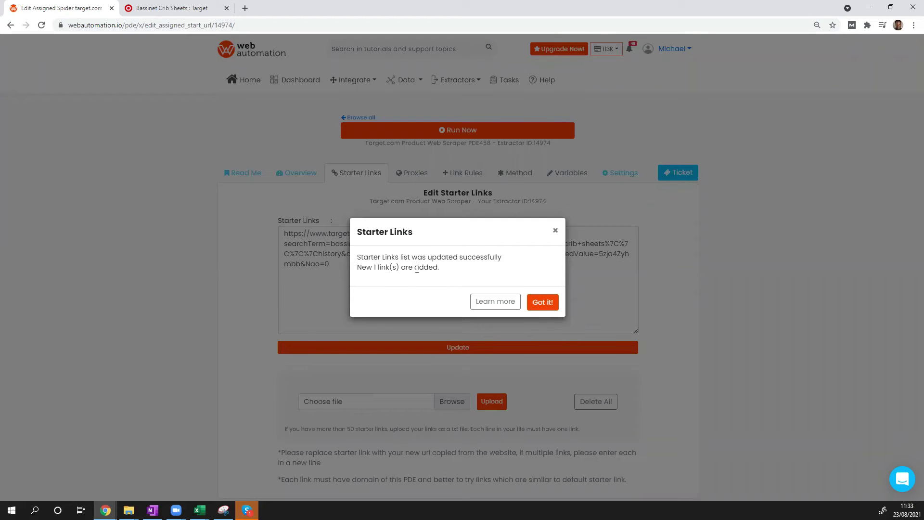
pyautogui.click(546, 301)
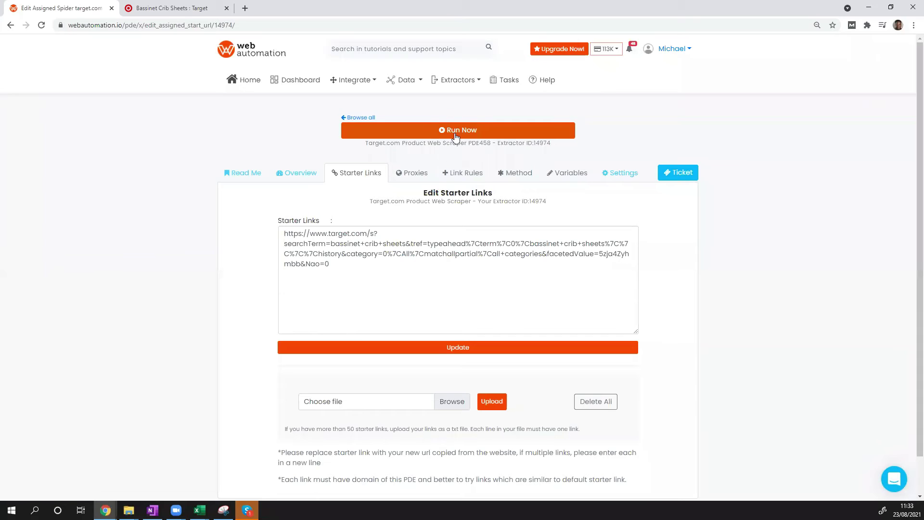
# Run the target.com extractor now and acknowledge the 'data will be ready soon' notice
pyautogui.click(456, 131)
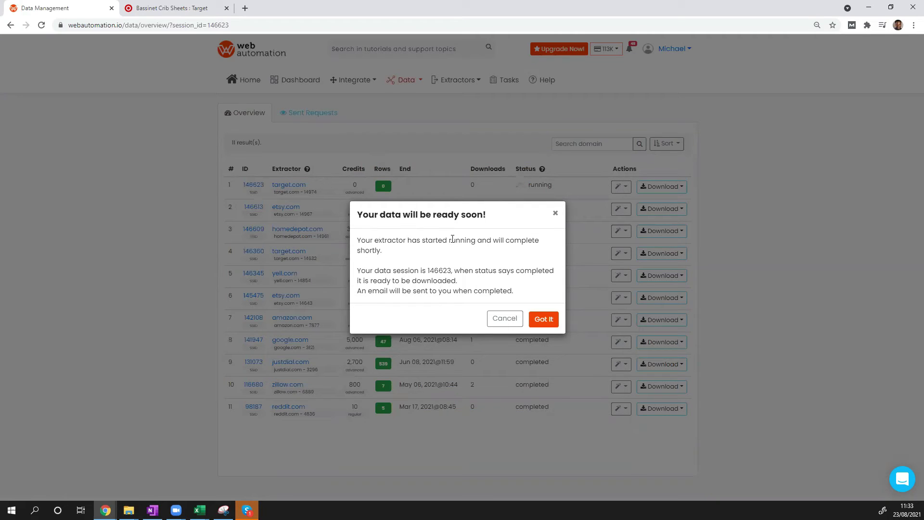
pyautogui.click(543, 318)
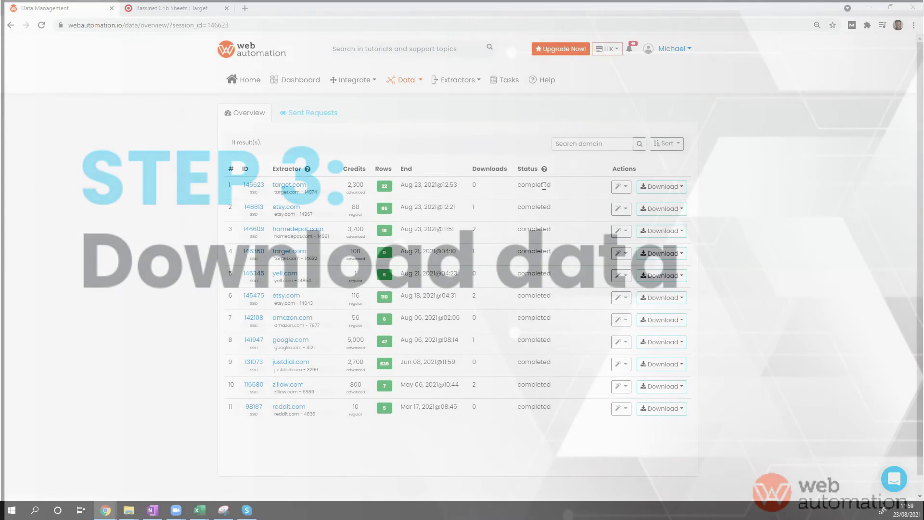
# Download the completed target.com run's 22 rows as an .xlsx file into Downloads
pyautogui.doubleClick(534, 185)
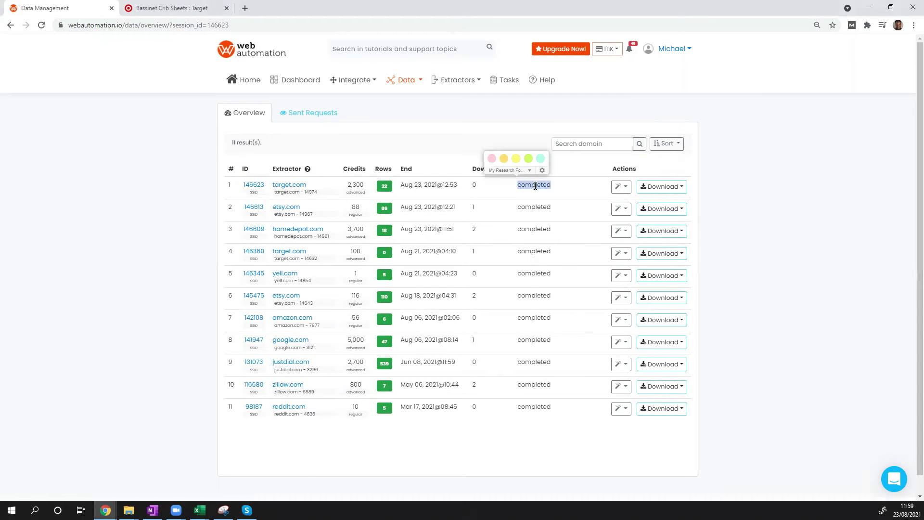
pyautogui.click(566, 192)
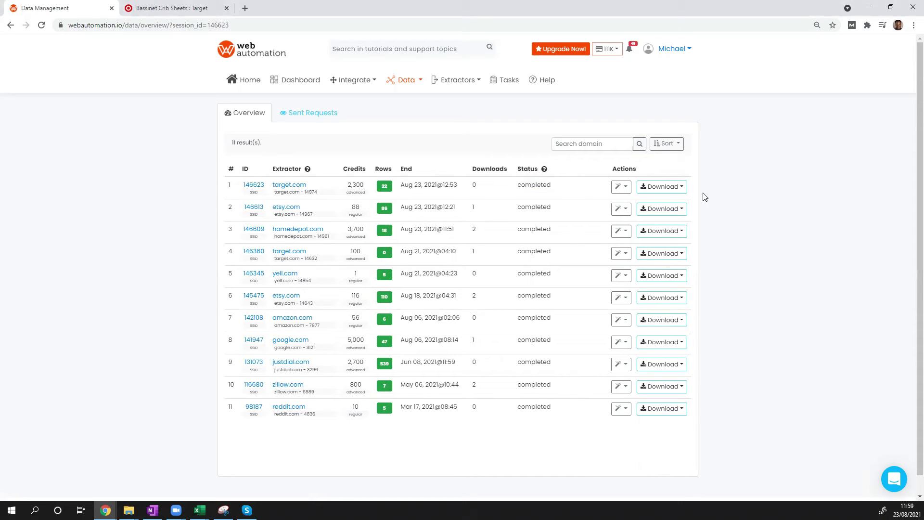
pyautogui.click(671, 190)
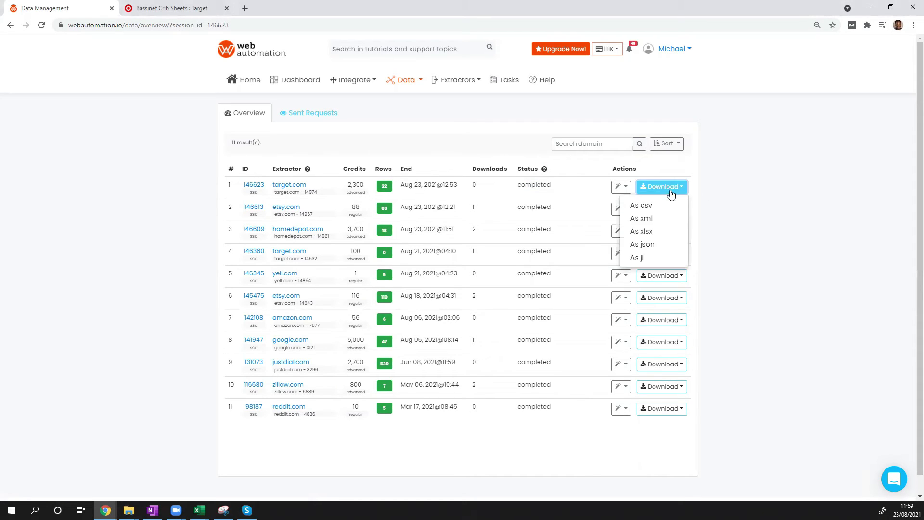
pyautogui.click(645, 232)
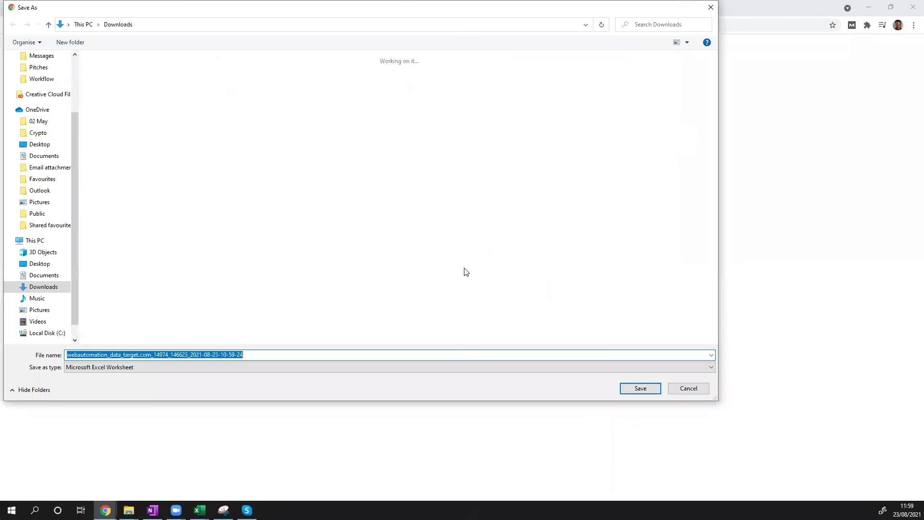
pyautogui.press('Return')
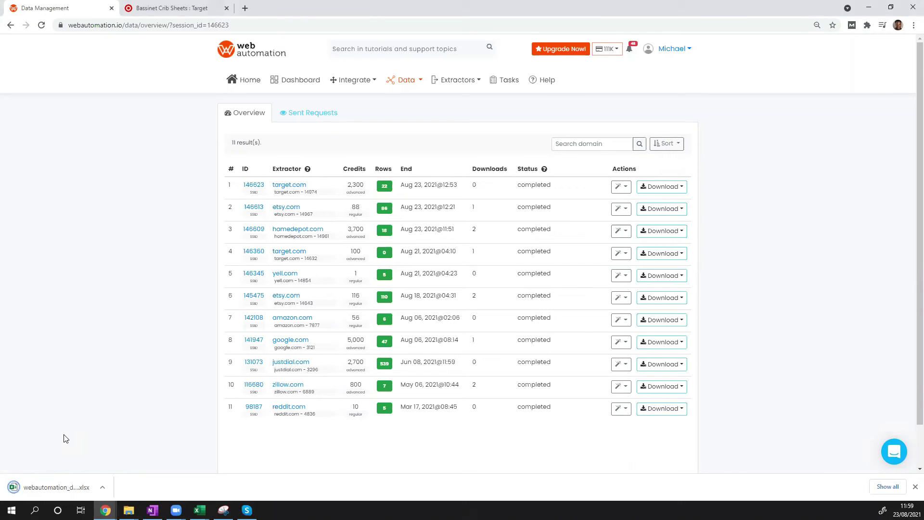
# Open the downloaded Target workbook in Excel with editing enabled and review its headers
pyautogui.click(46, 483)
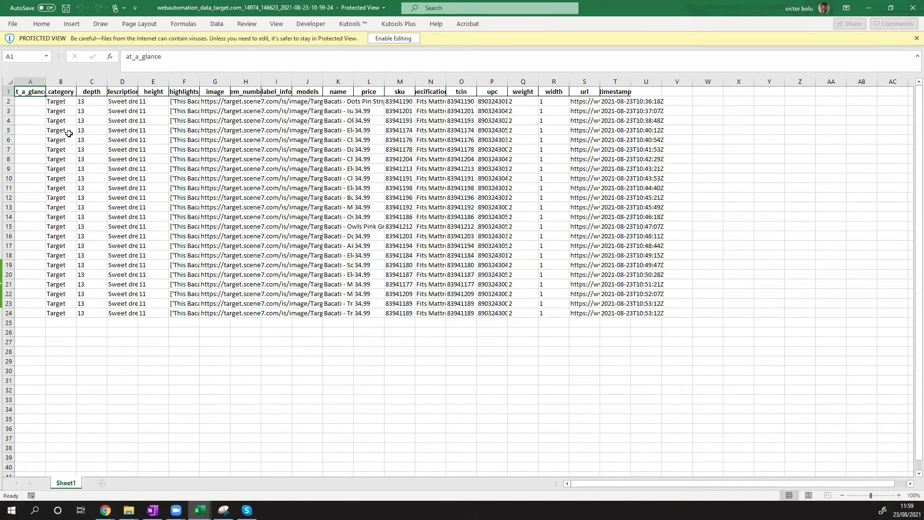
pyautogui.click(394, 38)
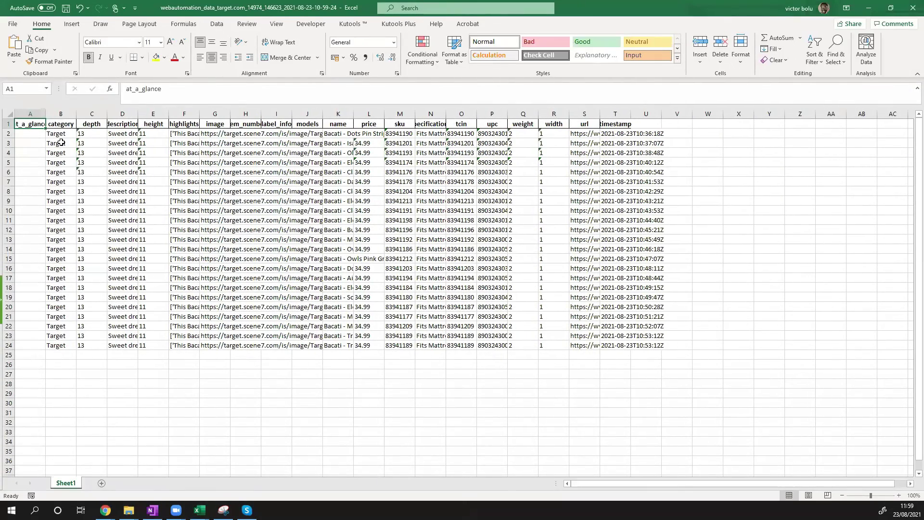
pyautogui.click(61, 126)
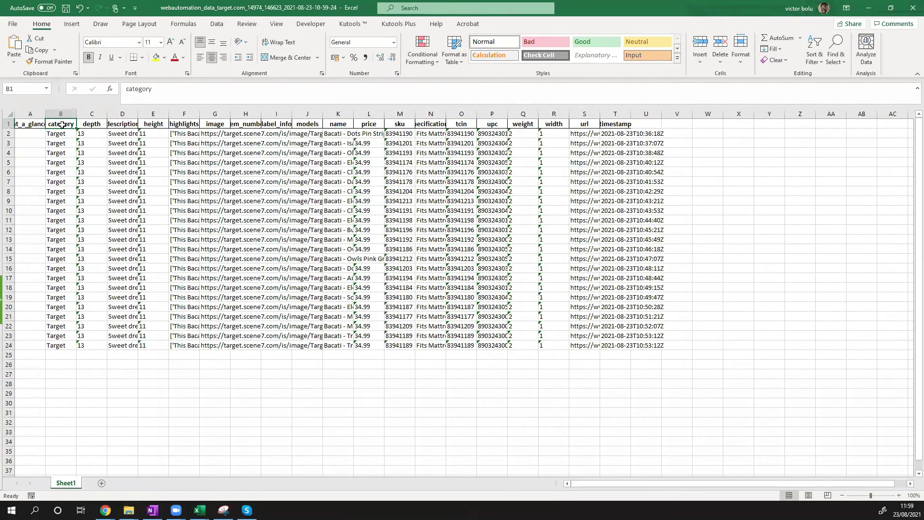
pyautogui.click(96, 125)
# Widen the description column, check row 2's description, height, highlights and image values, then minimize the workbook
pyautogui.moveTo(138, 115); pyautogui.dragTo(198, 112)
pyautogui.click(145, 134)
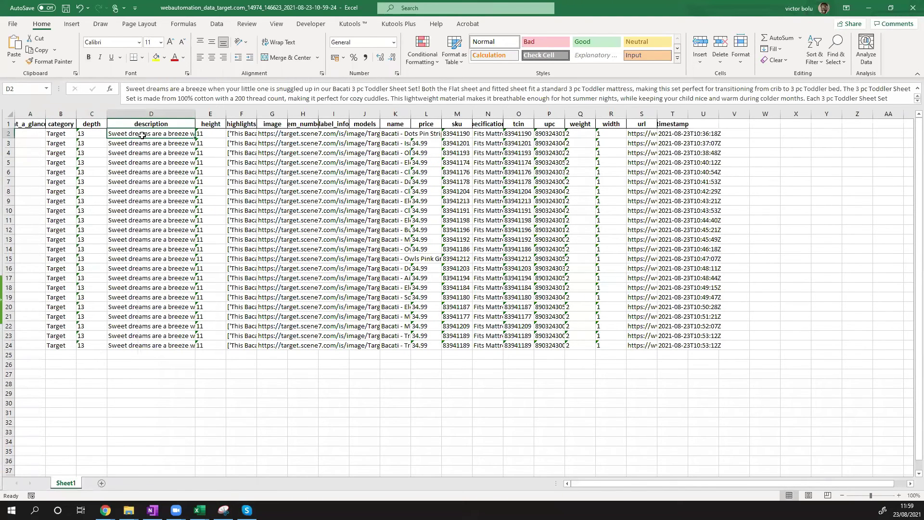
pyautogui.click(215, 132)
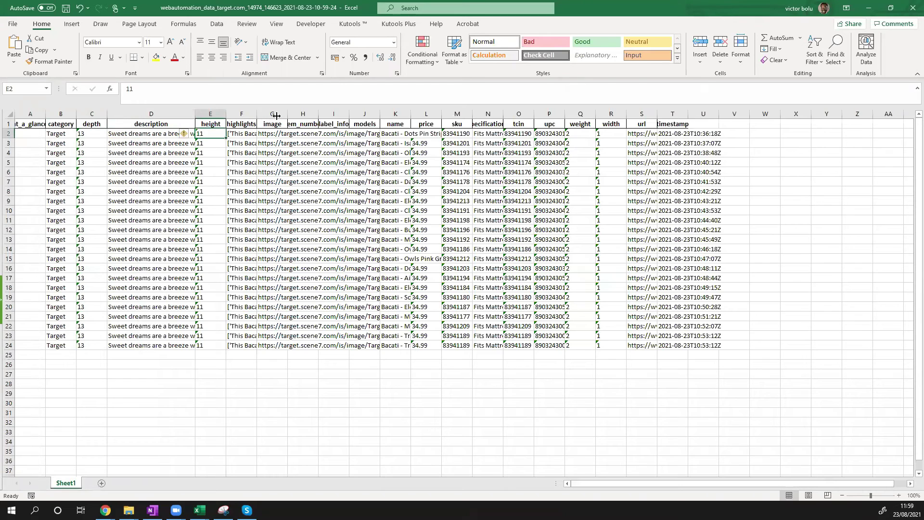
pyautogui.click(285, 134)
pyautogui.click(337, 133)
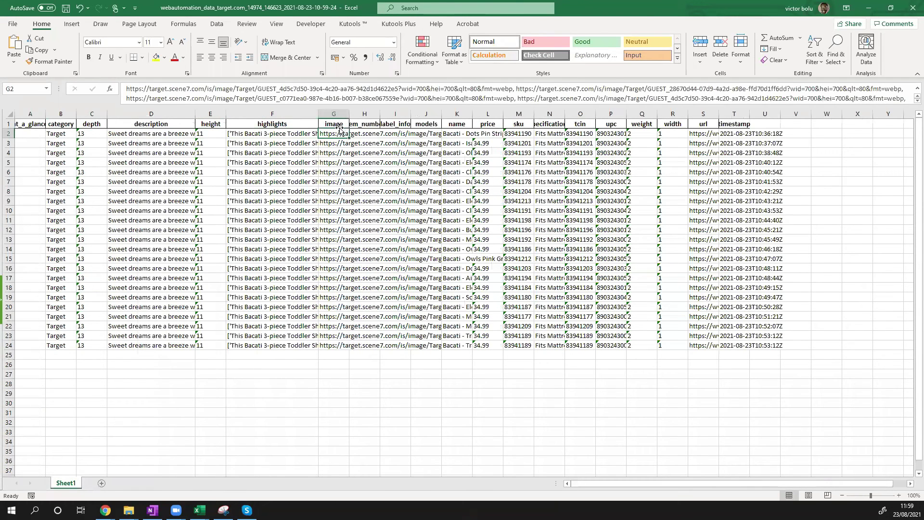
pyautogui.click(333, 124)
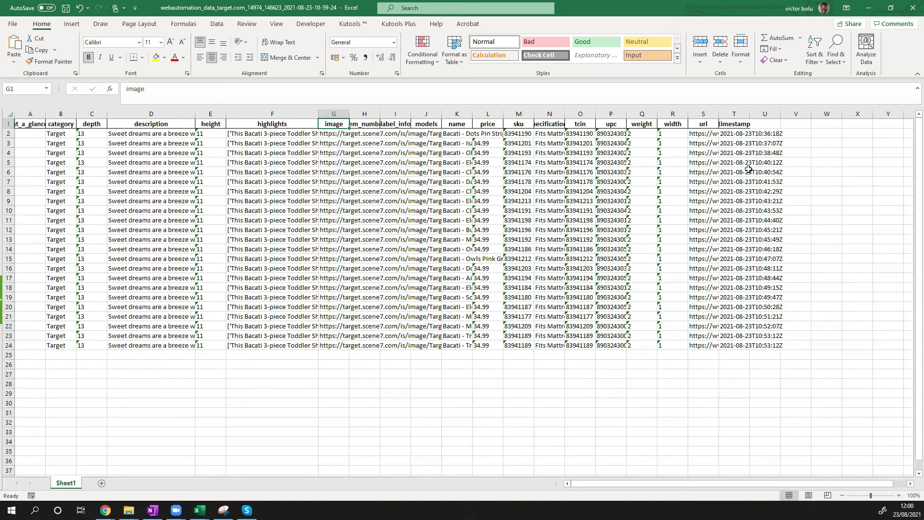
pyautogui.click(868, 10)
# Reopen the target.com extractor's Starter Links page from the Extractors list
pyautogui.click(868, 10)
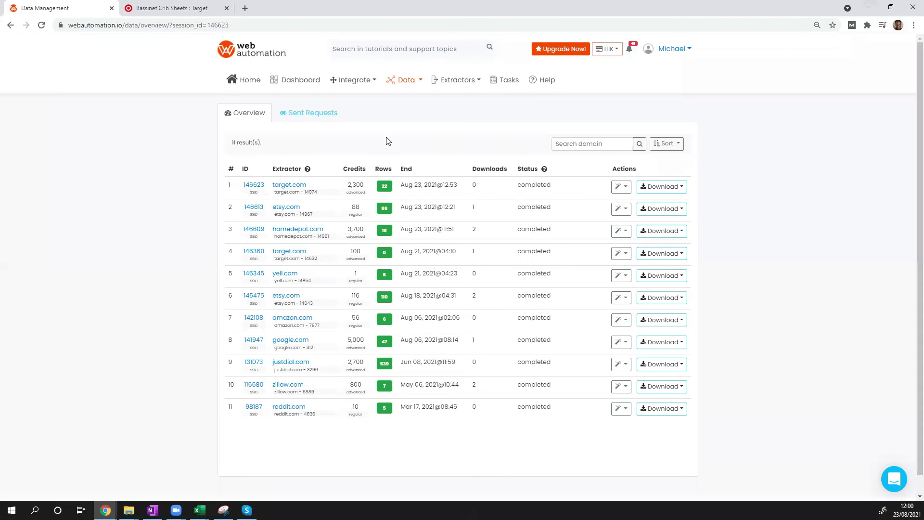
pyautogui.click(453, 83)
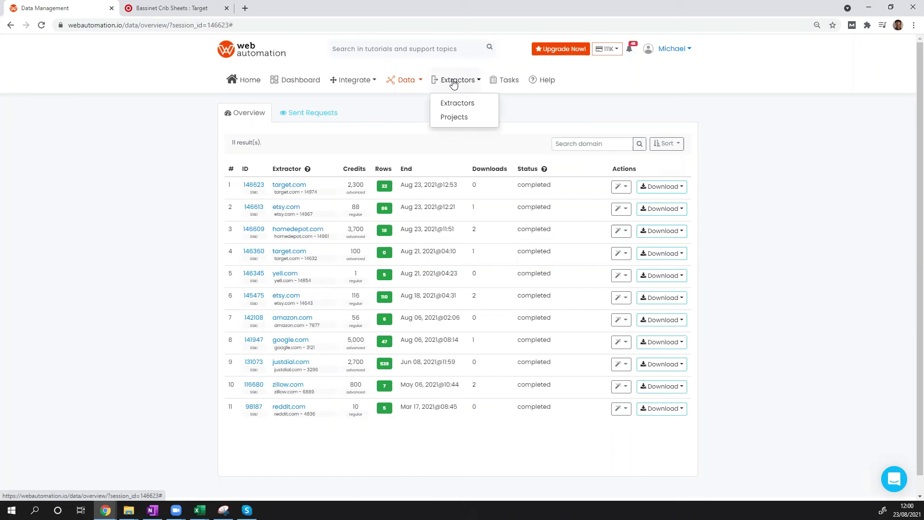
pyautogui.click(451, 102)
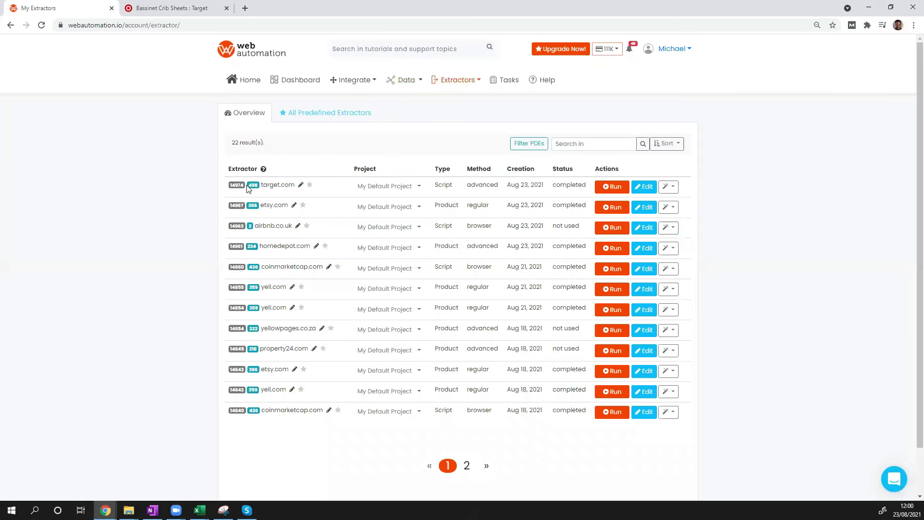
pyautogui.click(643, 189)
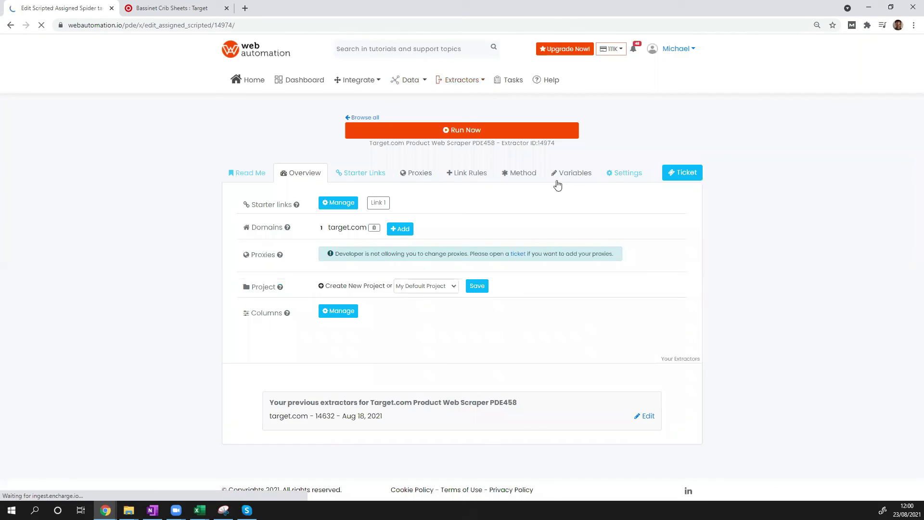
pyautogui.click(352, 175)
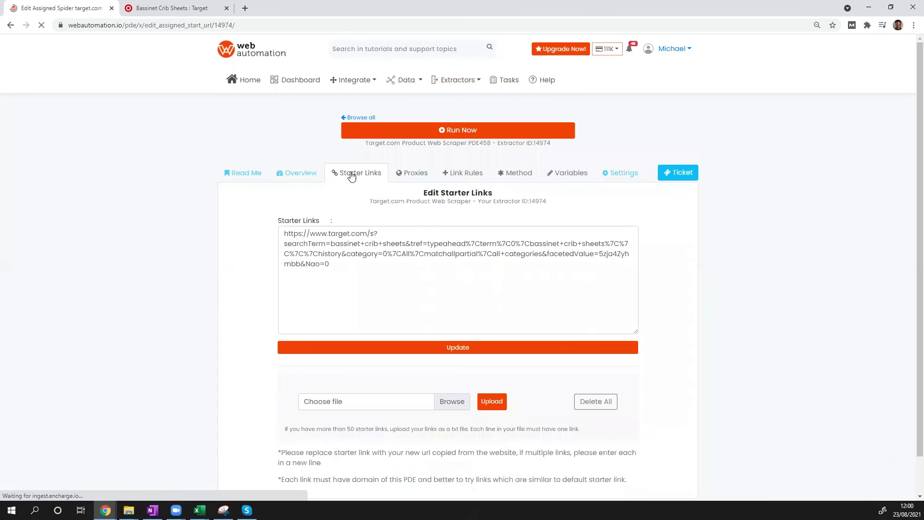